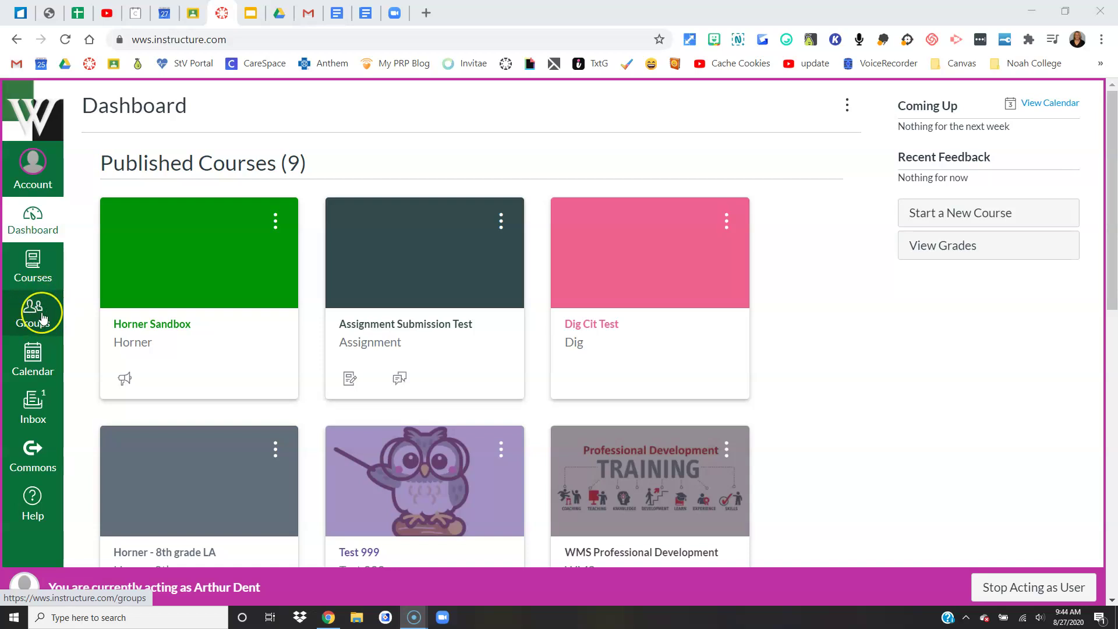
Open the Groups tray from the global navigation and choose the Gold group
{"action": "left_click", "coordinate": [42, 315]}
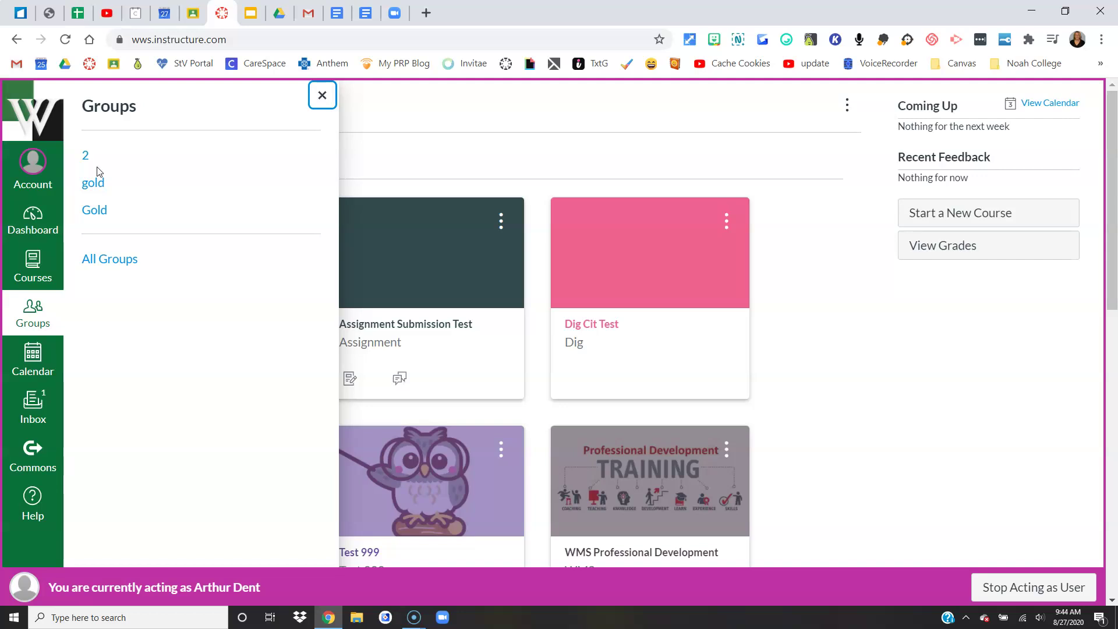
{"action": "left_click", "coordinate": [95, 210]}
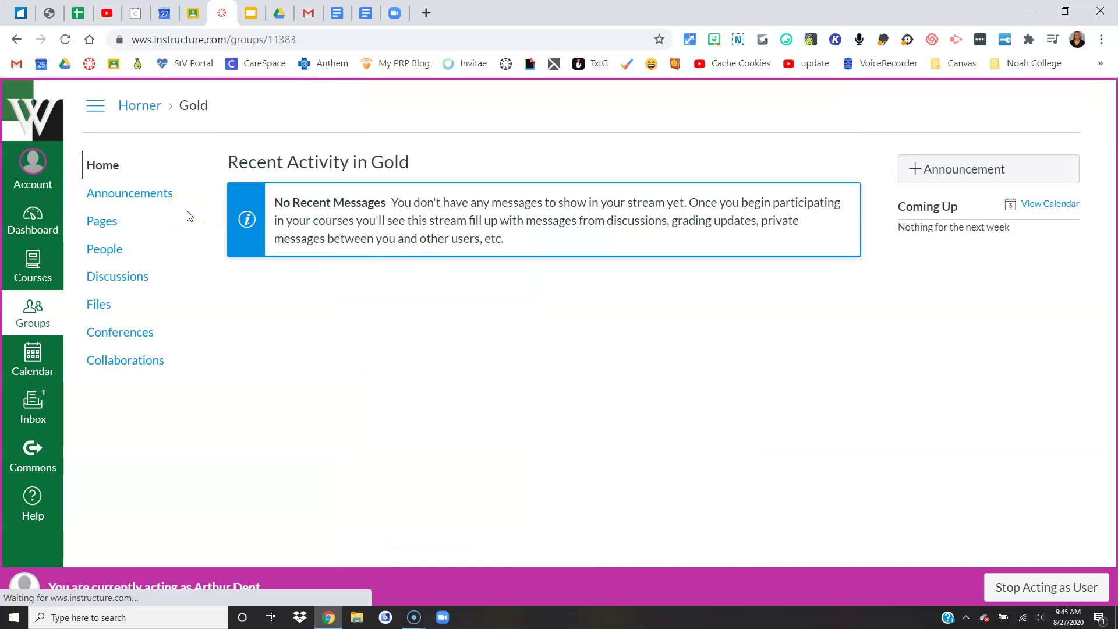
Bring up the Gold group home page, with no recent messages or upcoming items
{"action": "left_click", "coordinate": [445, 326]}
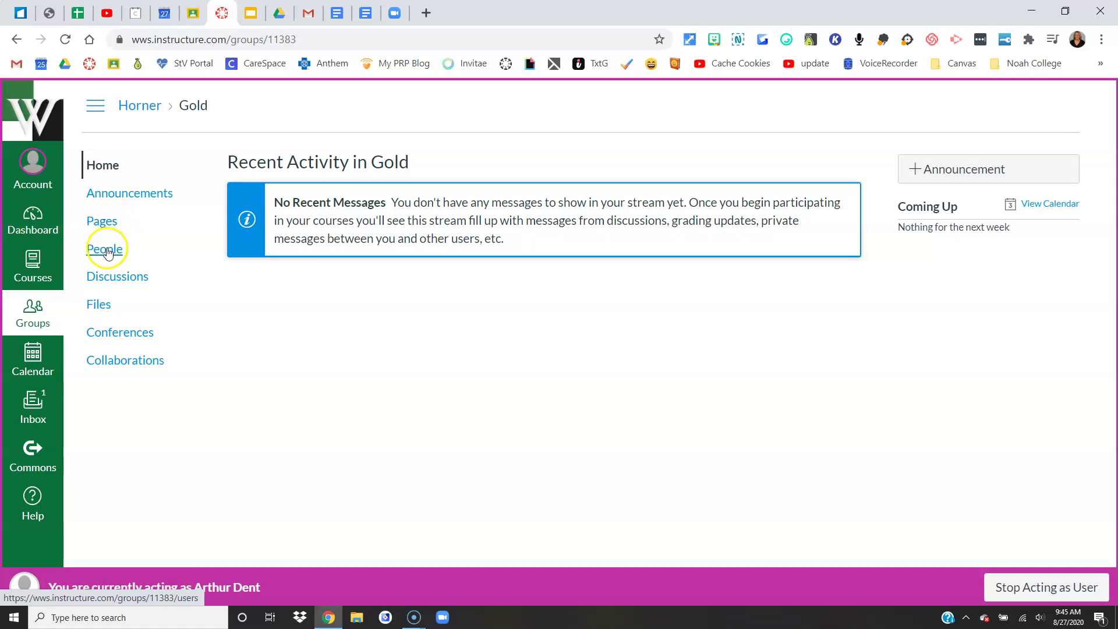
Browse the Gold group's People and Discussions, then show its Files sorted by Name
{"action": "left_click", "coordinate": [108, 253]}
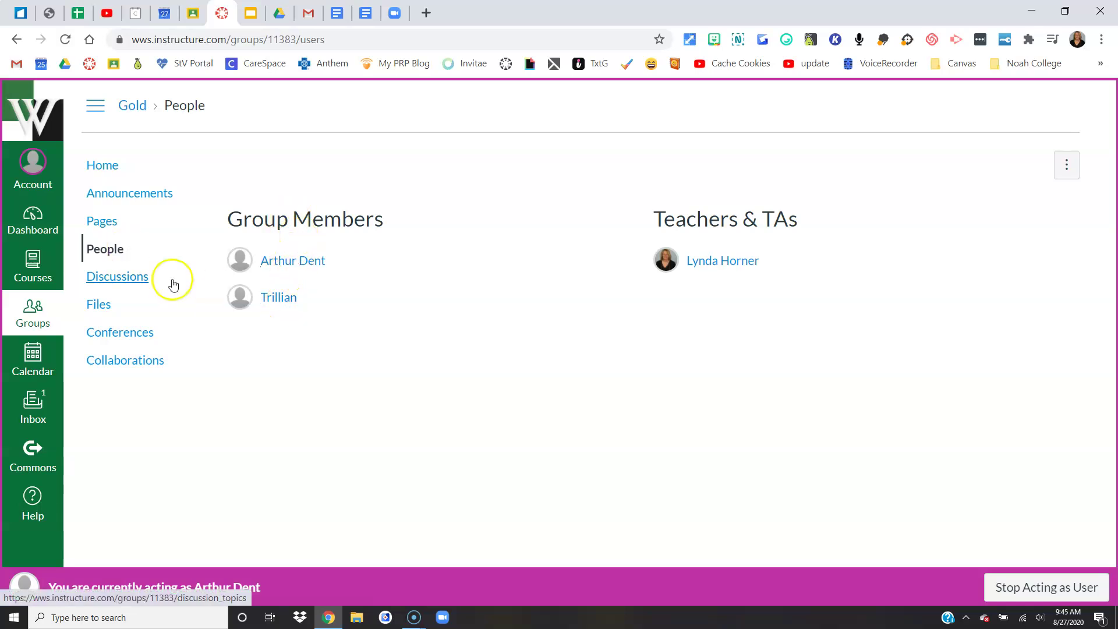
{"action": "left_click", "coordinate": [129, 277]}
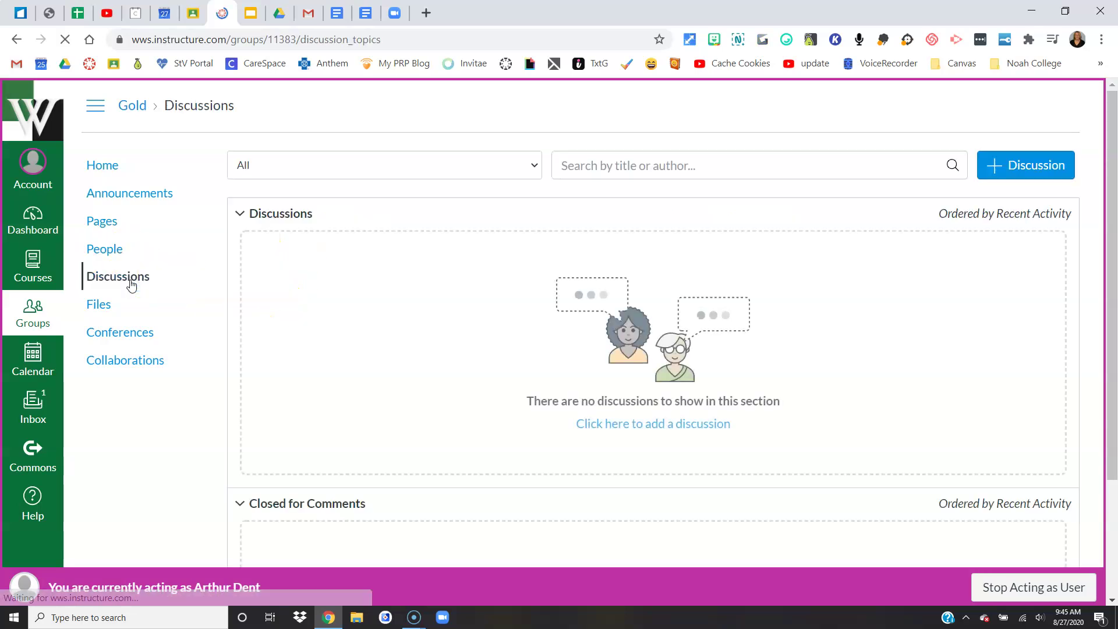
{"action": "left_click", "coordinate": [103, 307]}
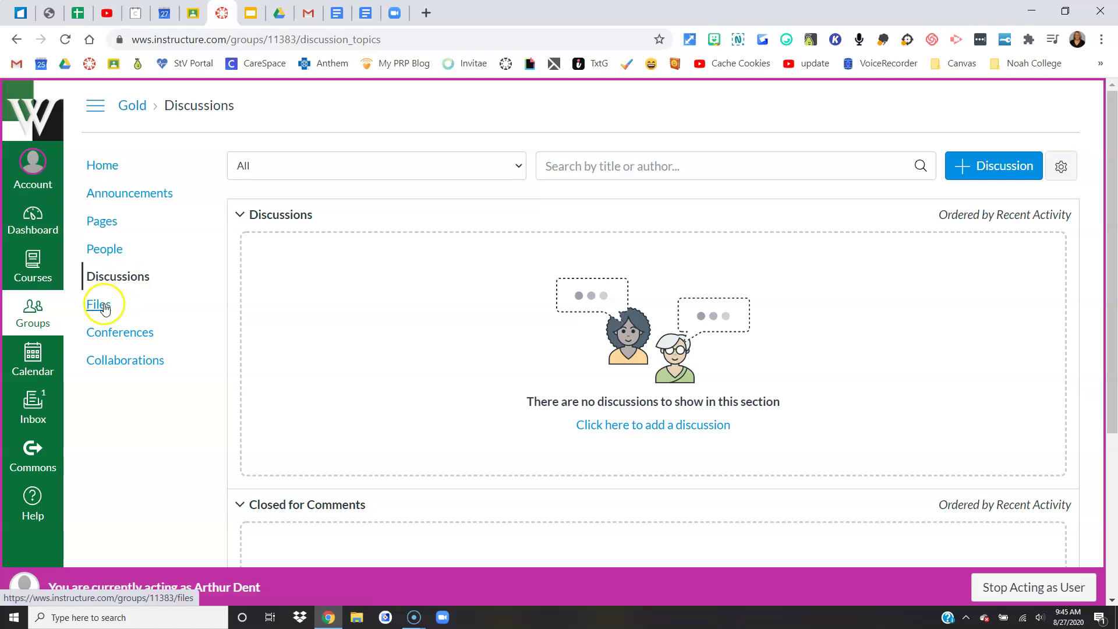
{"action": "left_click", "coordinate": [104, 306]}
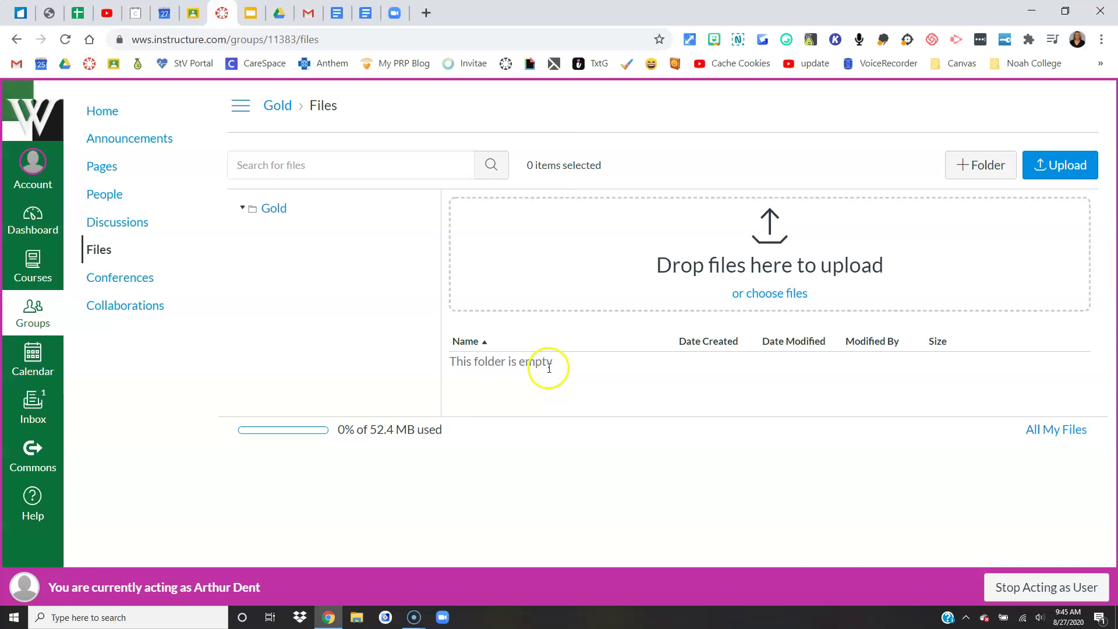
{"action": "left_click", "coordinate": [479, 340]}
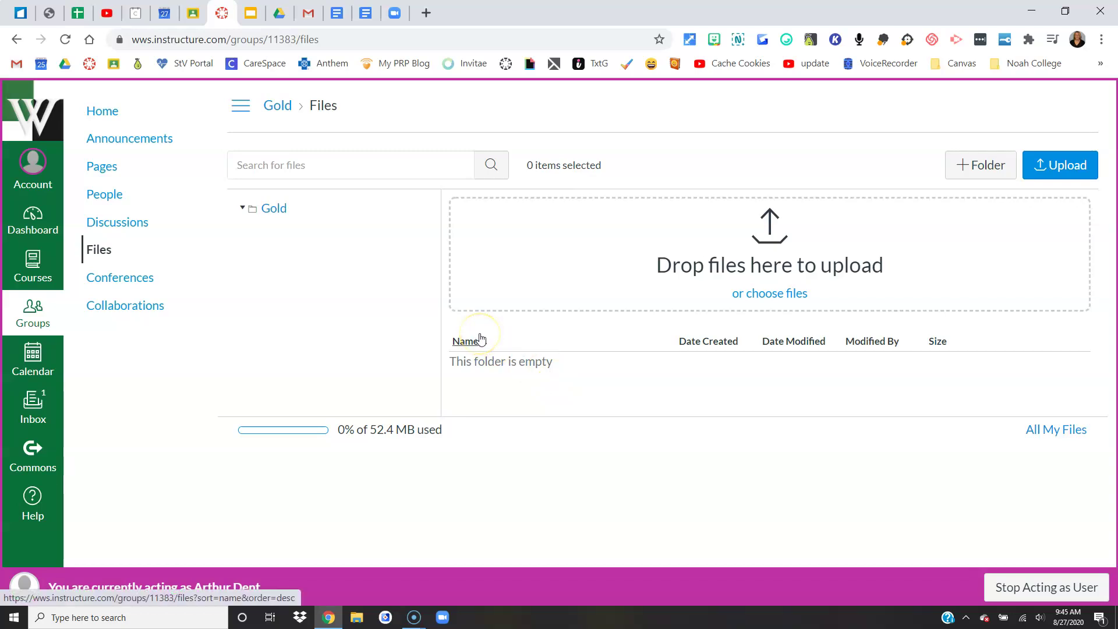
Open the group's Collaborations and set 'Collaborate using' to Google Apps, showing the Authorize prompt
{"action": "left_click", "coordinate": [148, 308]}
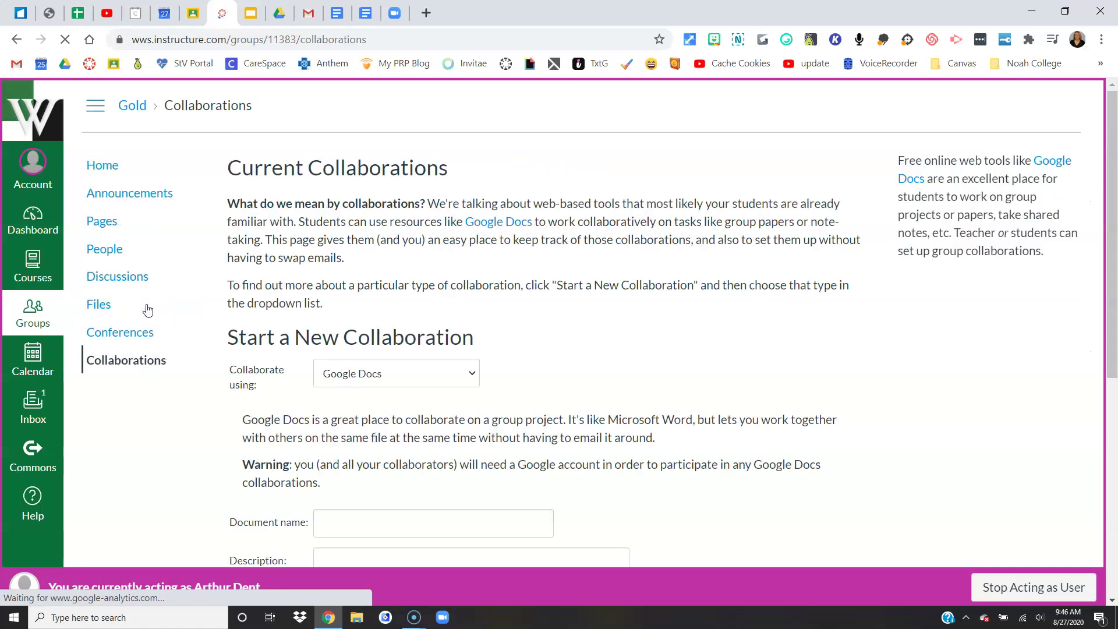
{"action": "scroll", "coordinate": [518, 284], "scroll_direction": "down", "scroll_amount": 1}
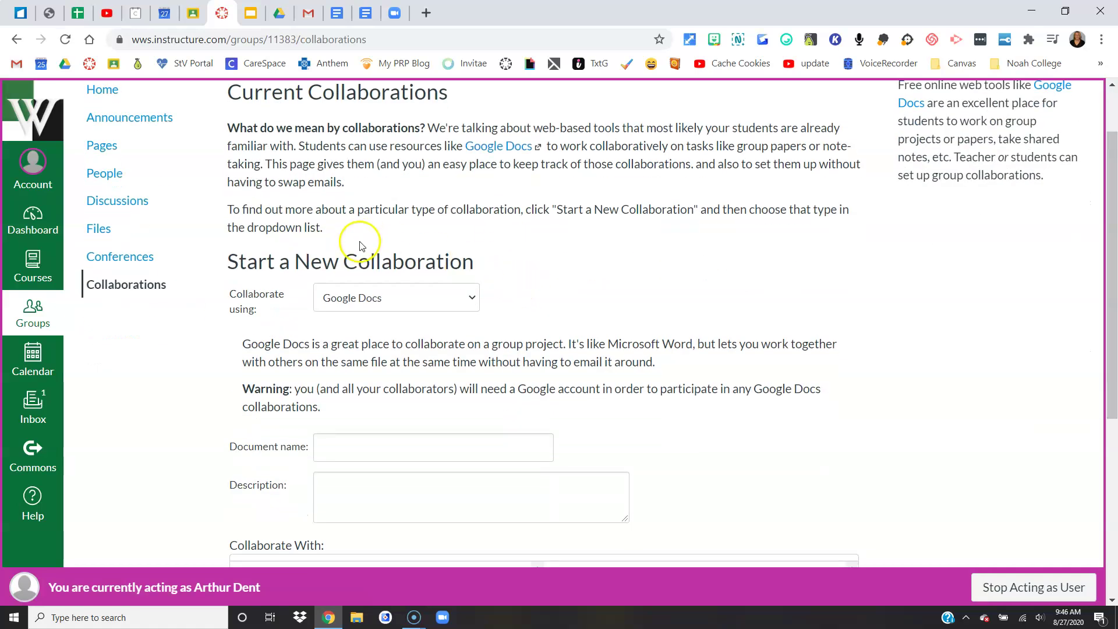
{"action": "left_click", "coordinate": [471, 299]}
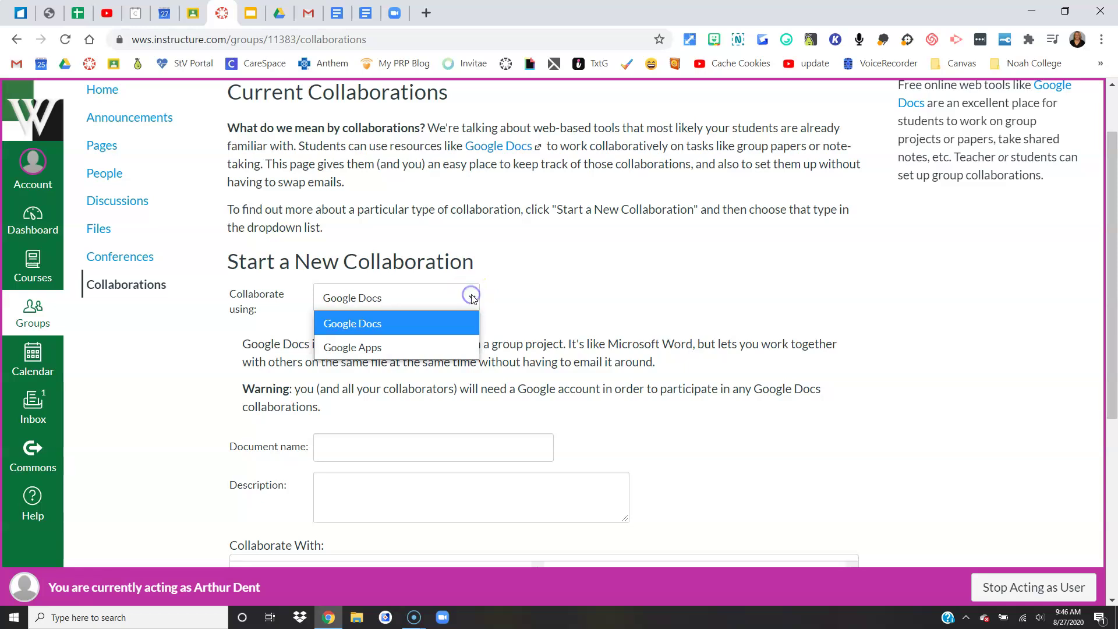
{"action": "left_click", "coordinate": [433, 346]}
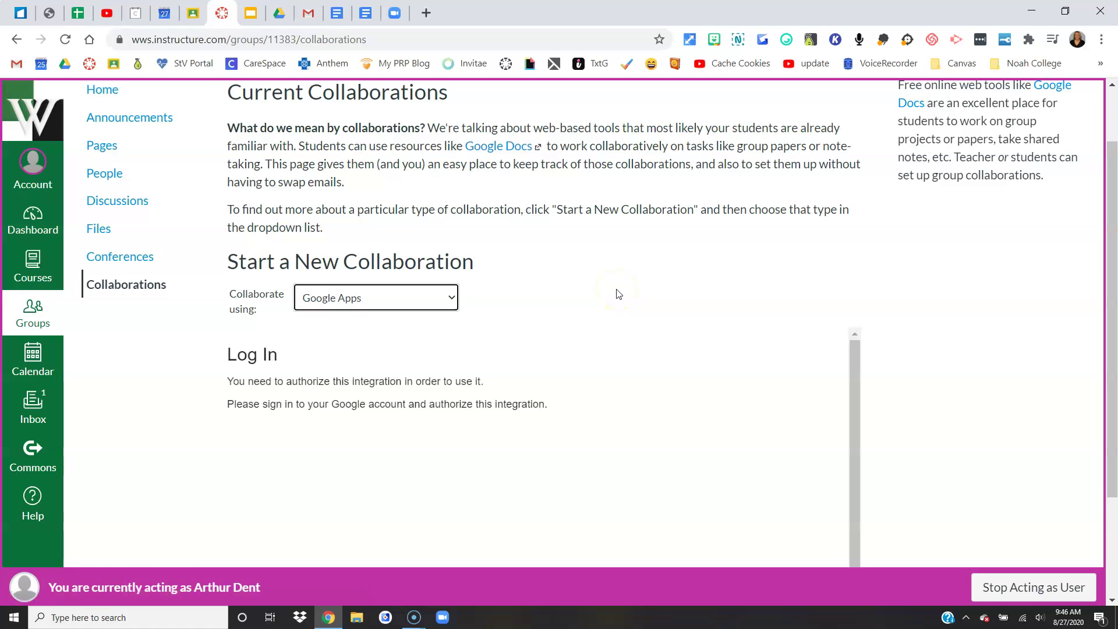
{"action": "scroll", "coordinate": [619, 293], "scroll_direction": "down", "scroll_amount": 3}
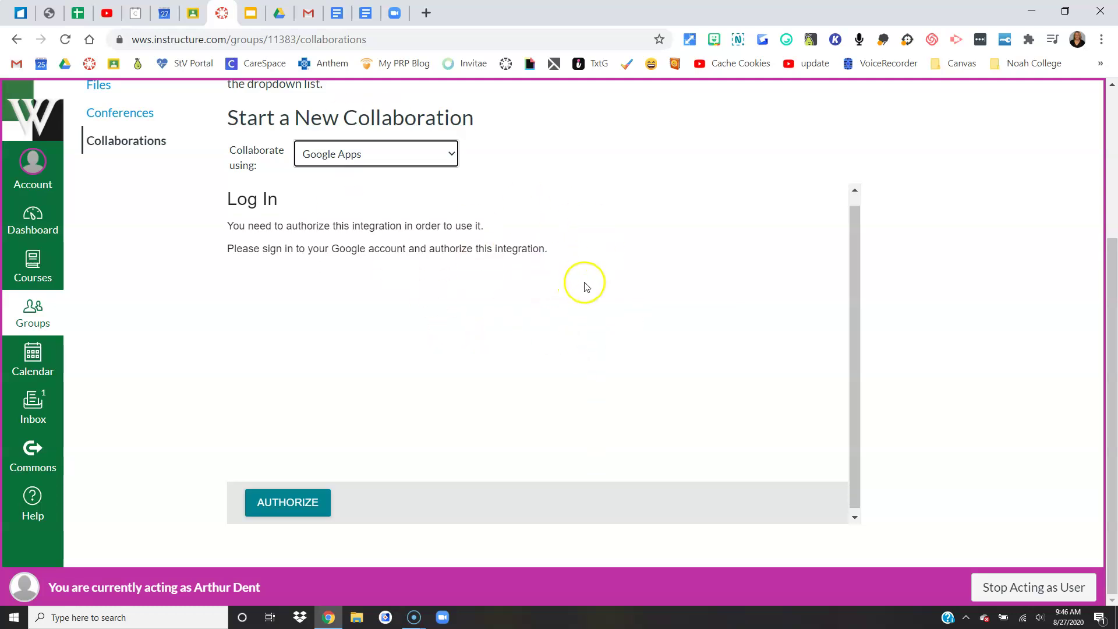
Switch the collaboration tool back to Google Docs and select the document name and description fields
{"action": "left_click", "coordinate": [413, 158]}
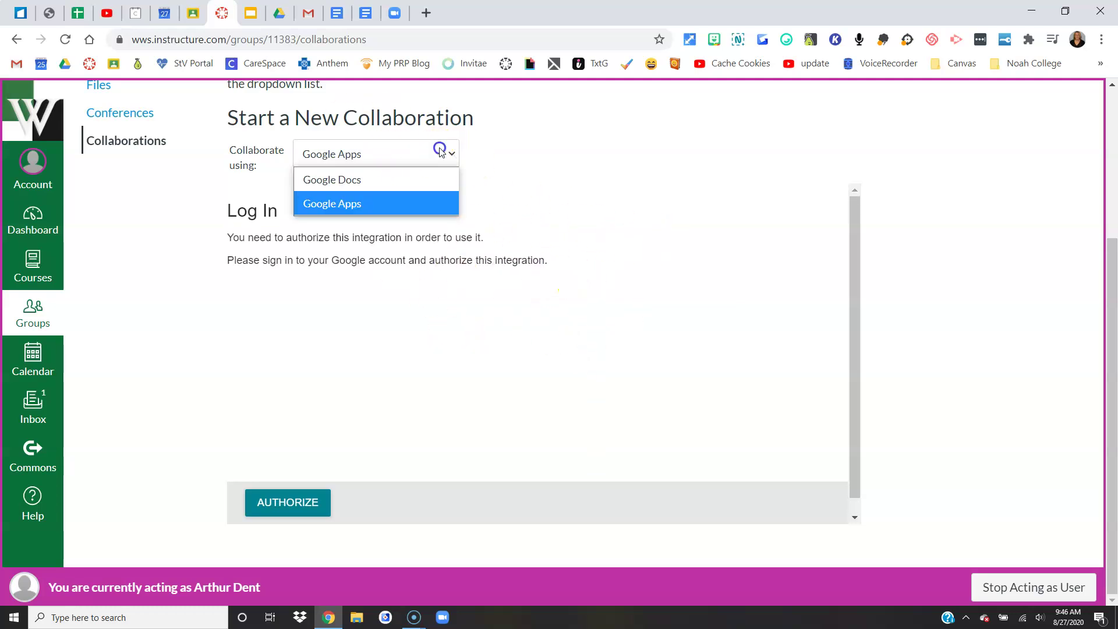
{"action": "left_click", "coordinate": [380, 179]}
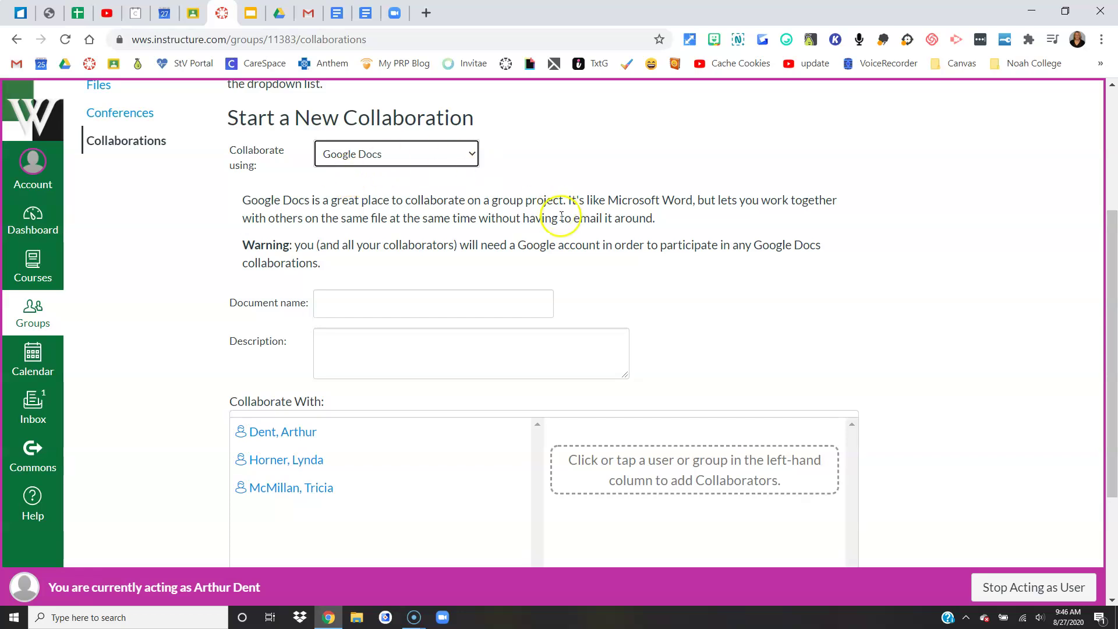
{"action": "scroll", "coordinate": [524, 218], "scroll_direction": "down", "scroll_amount": 1}
{"action": "left_click", "coordinate": [448, 222]}
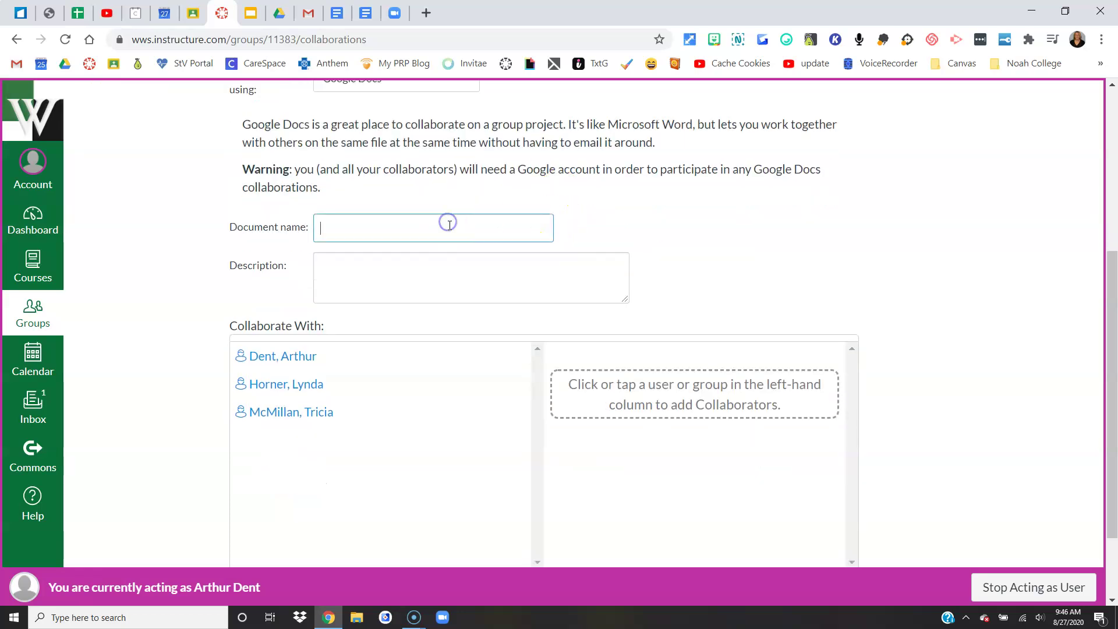
{"action": "left_click", "coordinate": [450, 279]}
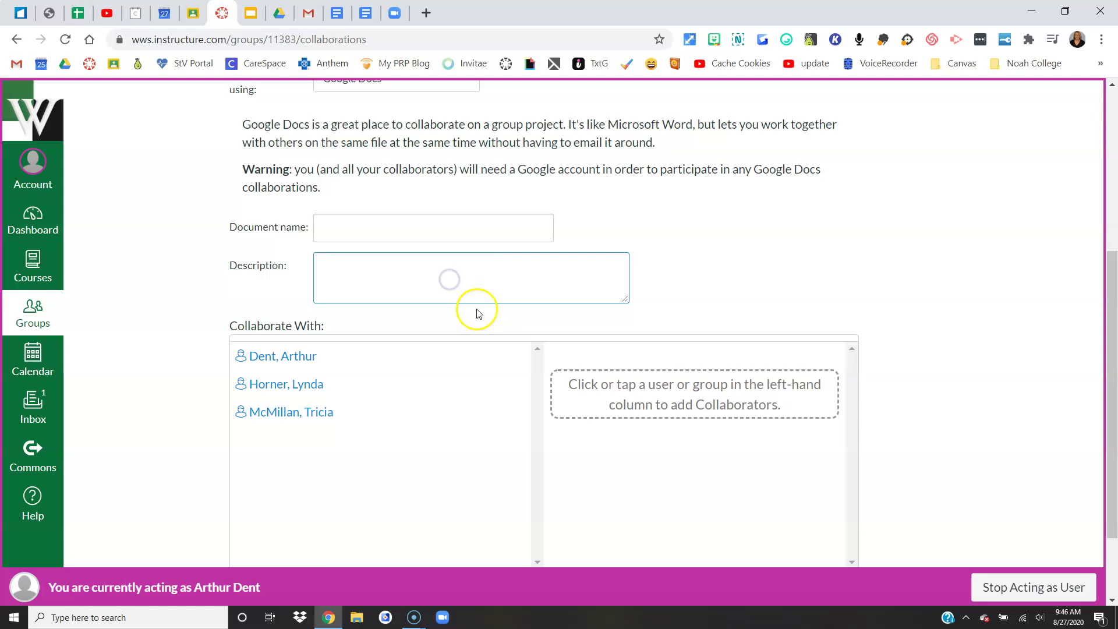
{"action": "scroll", "coordinate": [466, 302], "scroll_direction": "down", "scroll_amount": 2}
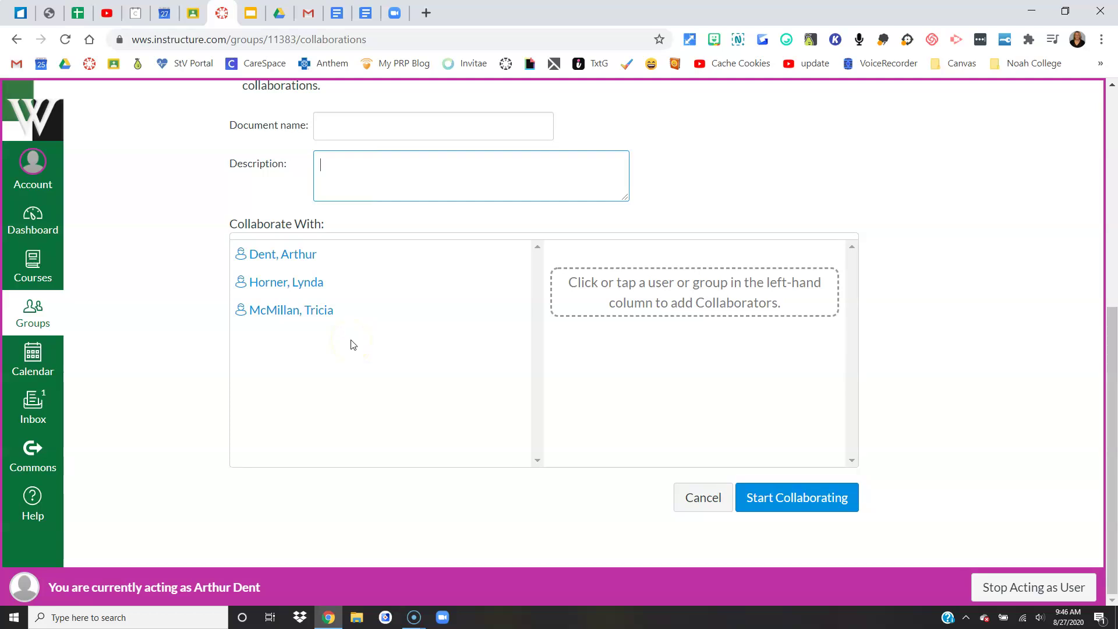
{"action": "scroll", "coordinate": [351, 345], "scroll_direction": "up", "scroll_amount": 5}
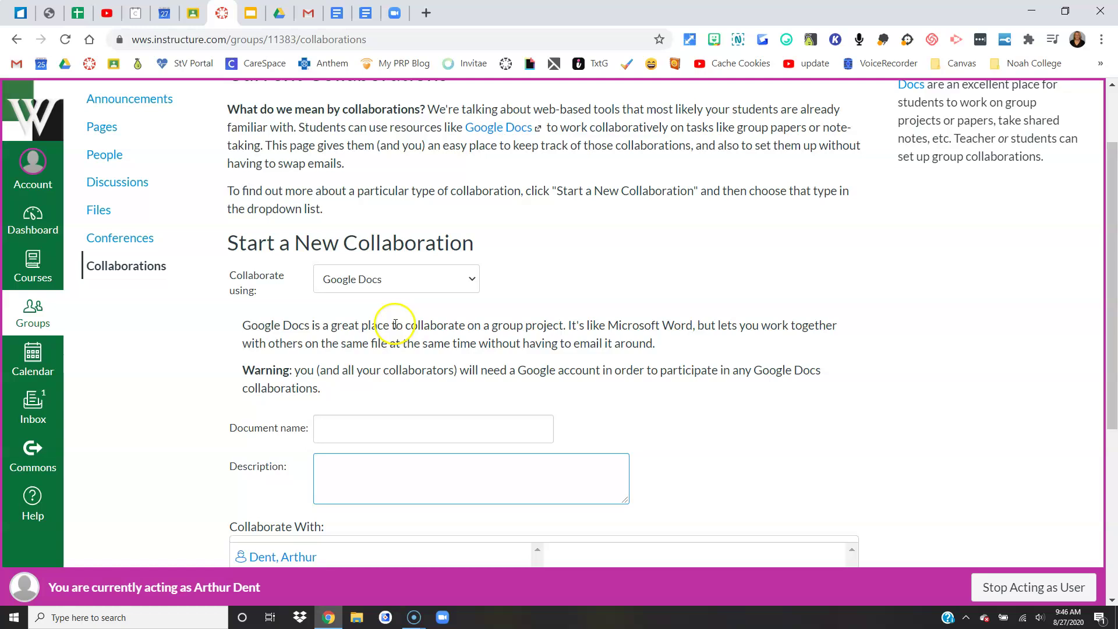
{"action": "scroll", "coordinate": [396, 327], "scroll_direction": "down", "scroll_amount": 4}
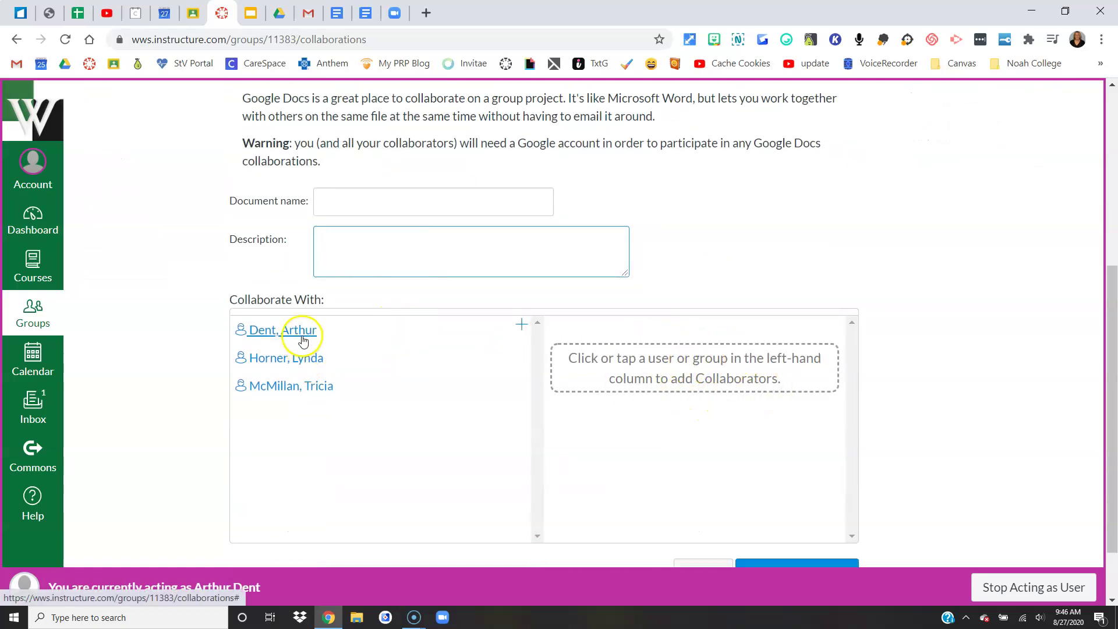
Add all three listed people as collaborators and submit with Start Collaborating
{"action": "left_click_drag", "start_coordinate": [305, 334], "coordinate": [641, 364]}
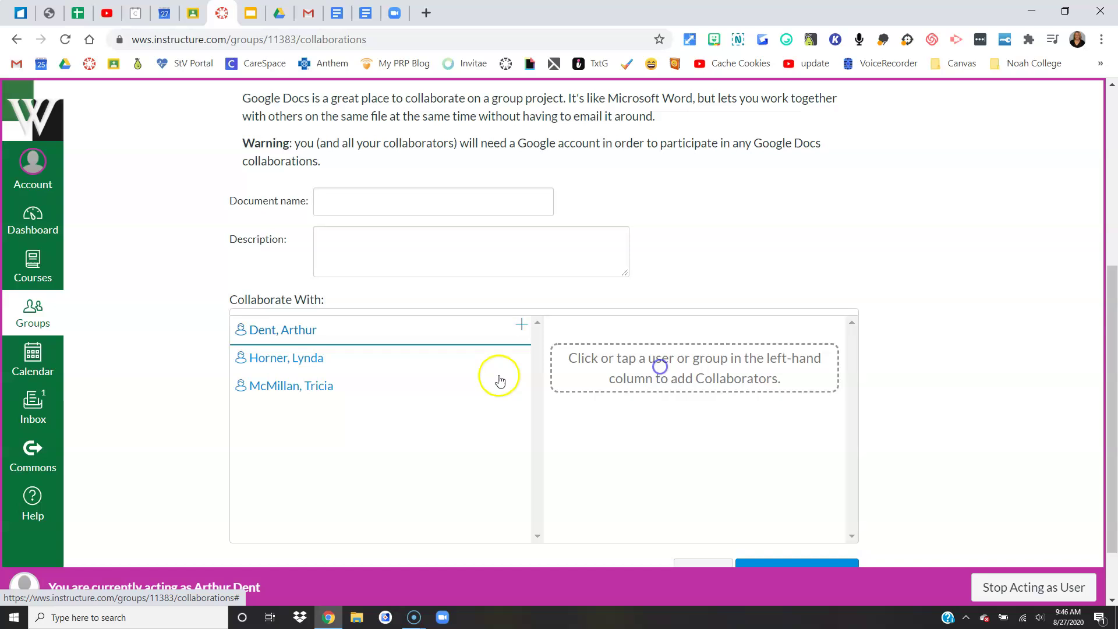
{"action": "left_click", "coordinate": [520, 326]}
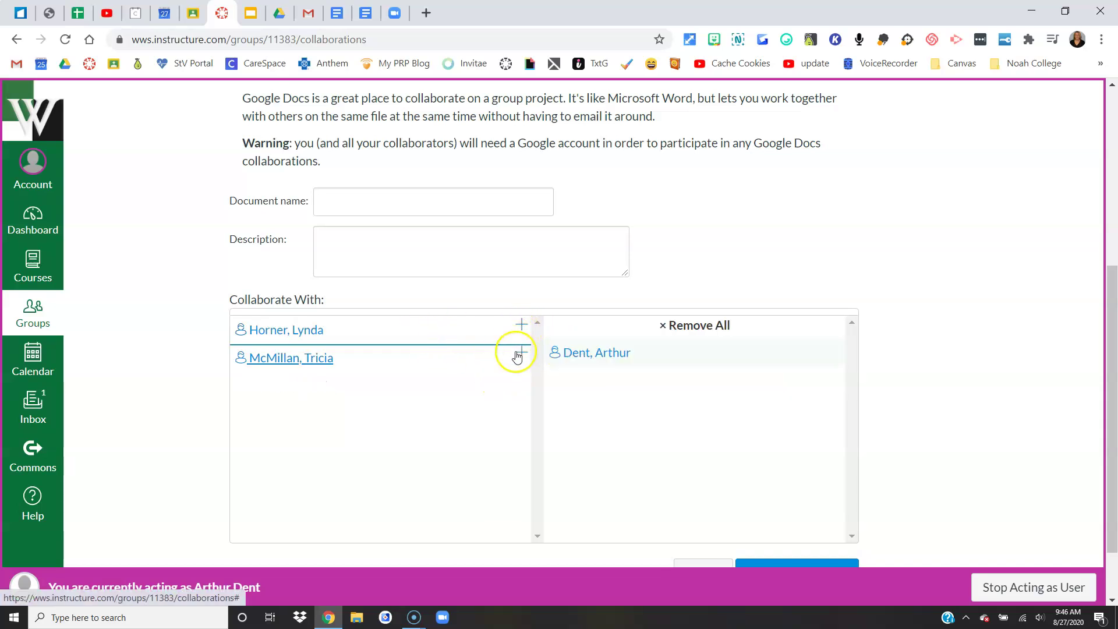
{"action": "left_click", "coordinate": [520, 352]}
{"action": "scroll", "coordinate": [724, 399], "scroll_direction": "down", "scroll_amount": 2}
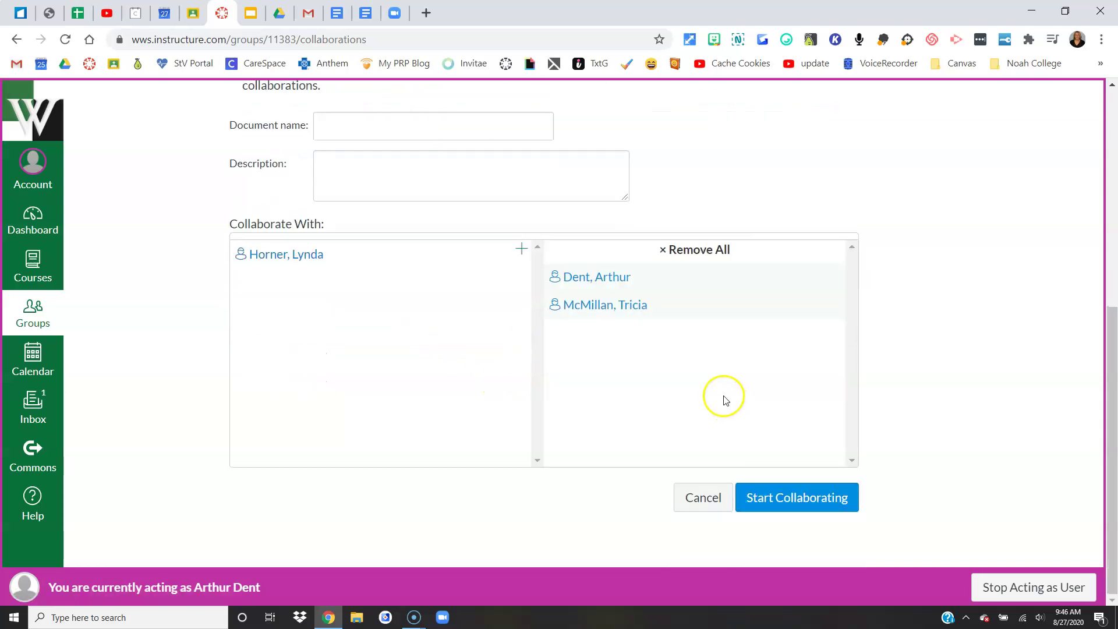
{"action": "left_click", "coordinate": [520, 248]}
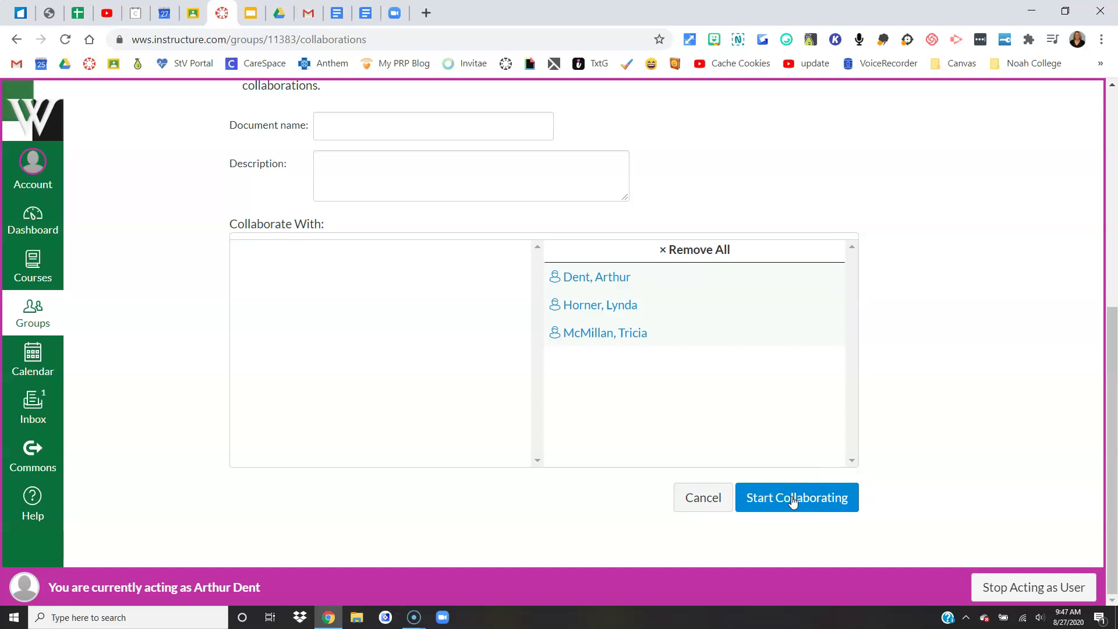
{"action": "left_click", "coordinate": [793, 499]}
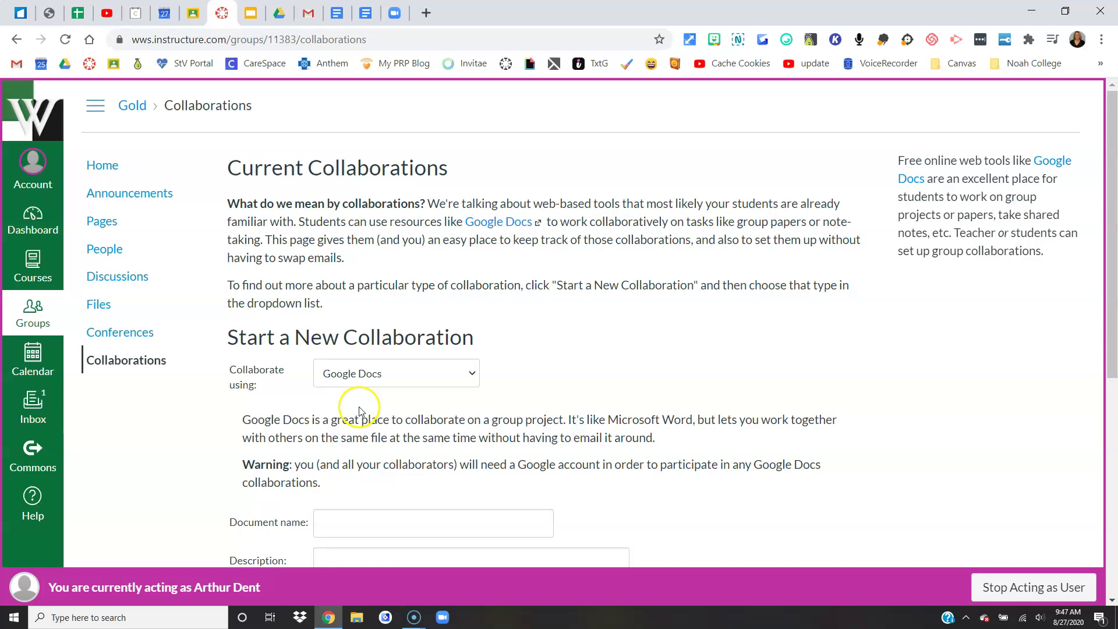
View the Gold group's Pages list of four pages, including Hollocaust WebPage
{"action": "left_click", "coordinate": [114, 225]}
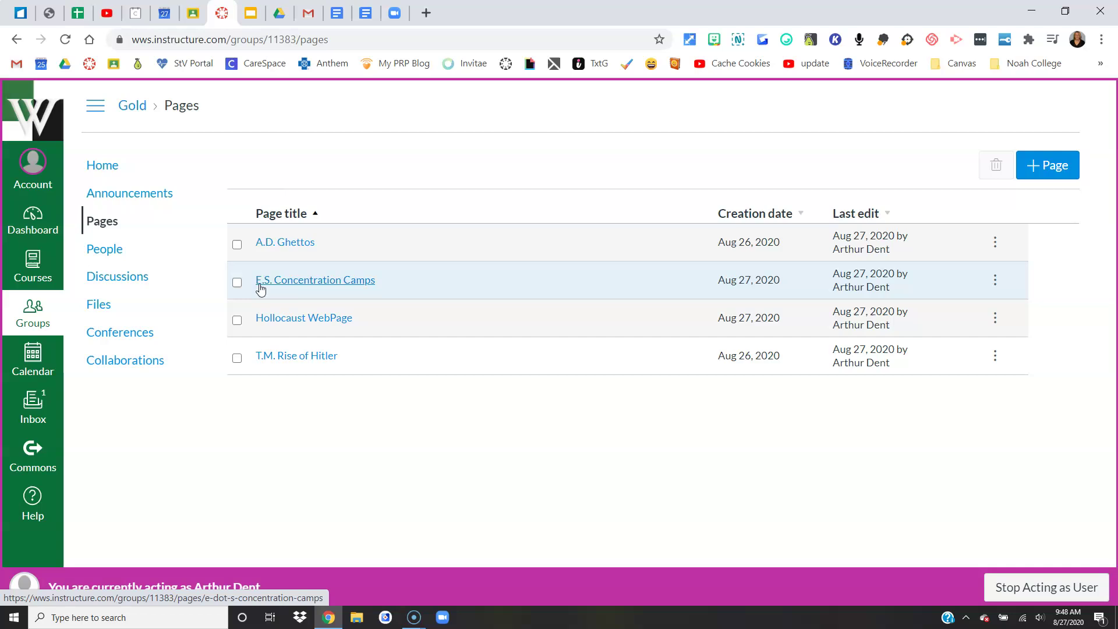
{"action": "left_click", "coordinate": [293, 284]}
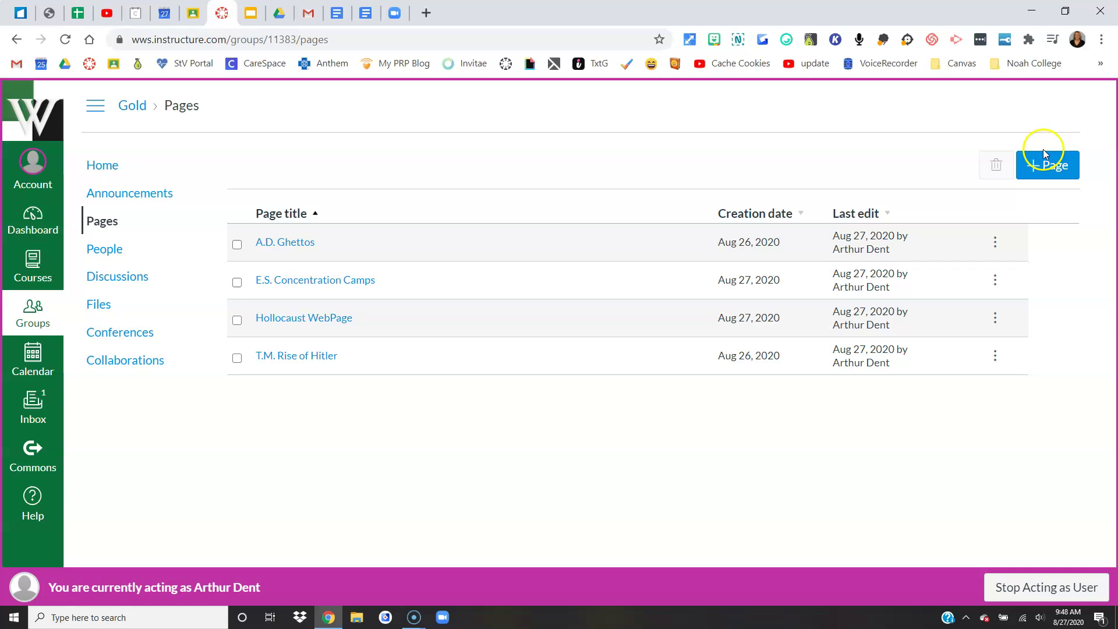
{"action": "left_click", "coordinate": [326, 318]}
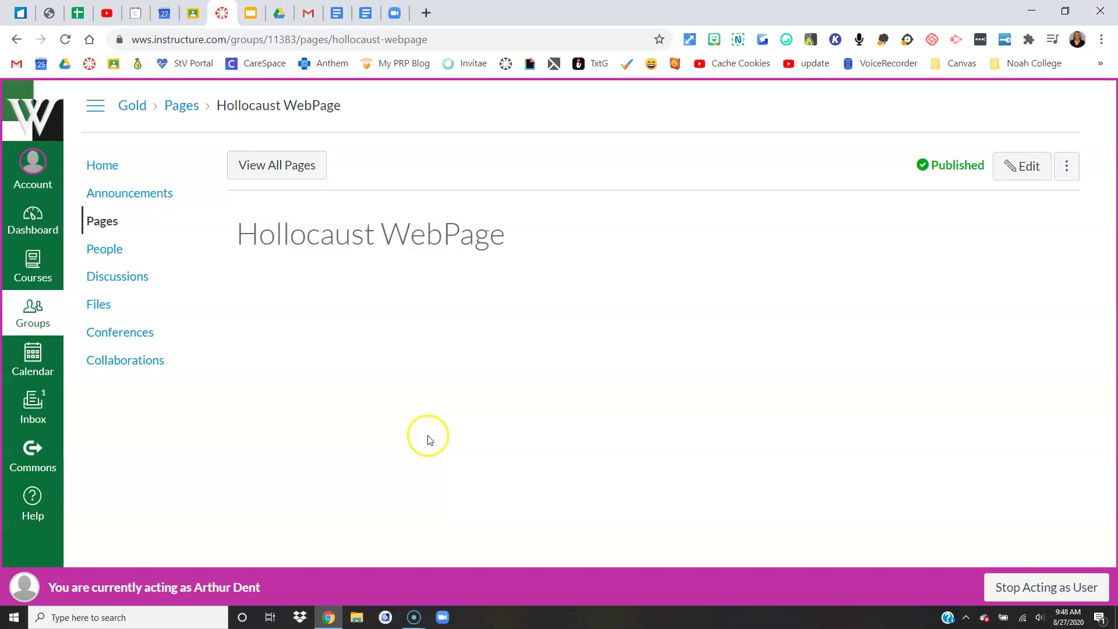
{"action": "left_click", "coordinate": [266, 170]}
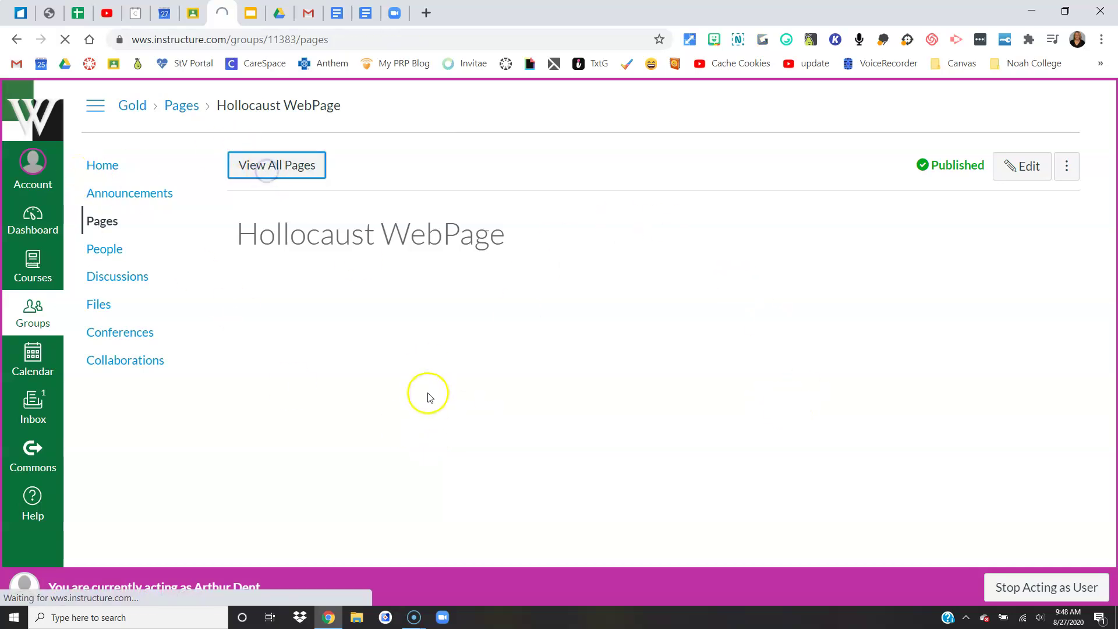